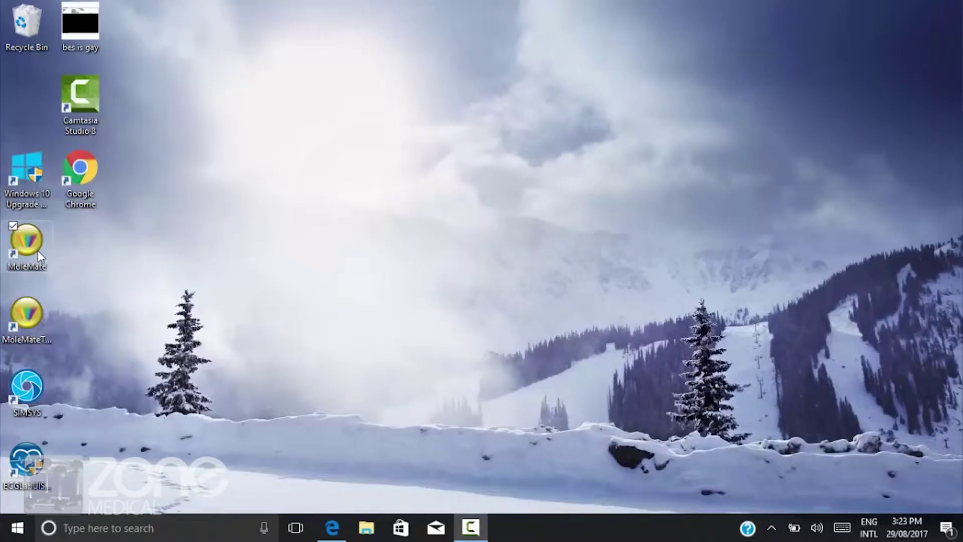
- Launch MoleMate 3.0 from its Windows desktop shortcut
{"action": "double_click", "coordinate": [27, 241]}
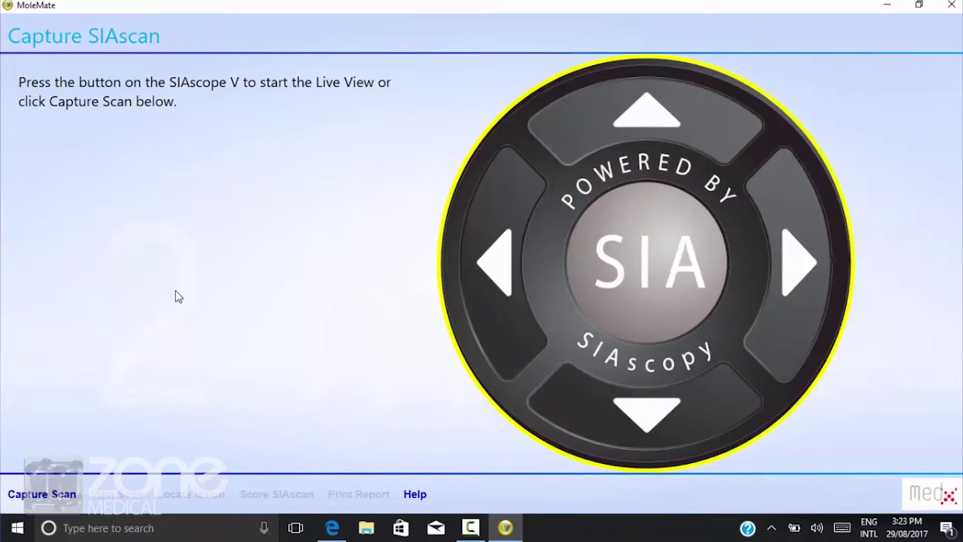
- Start capturing a new lesion scan from the Capture SIAscan page
{"action": "left_click", "coordinate": [42, 499]}
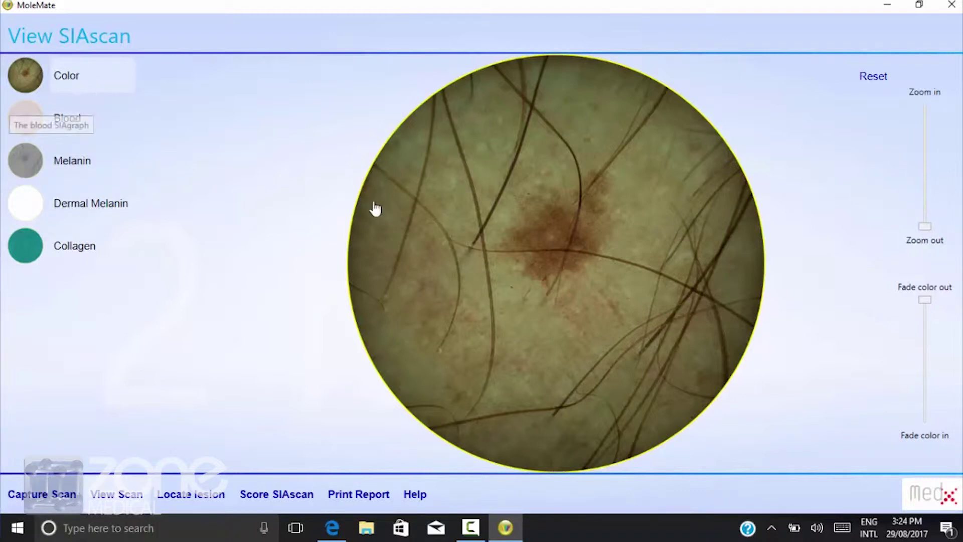
- Zoom in on the scan image and fade its colour fully out
{"action": "mouse_move", "coordinate": [924, 226]}
{"action": "left_mouse_down"}
{"action": "mouse_move", "coordinate": [927, 157]}
{"action": "mouse_move", "coordinate": [925, 228]}
{"action": "left_mouse_up"}
{"action": "left_click_drag", "start_coordinate": [922, 306], "coordinate": [924, 306]}
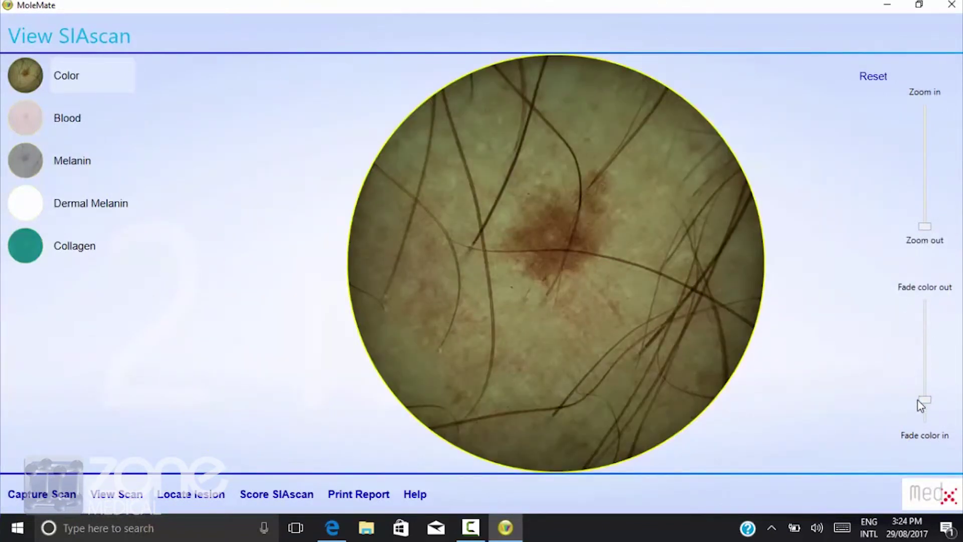
{"action": "left_click_drag", "start_coordinate": [917, 399], "coordinate": [926, 301]}
- View the Blood, Melanin and Dermal Melanin SIAgraphs, finishing on the Collagen SIAgraph
{"action": "left_click", "coordinate": [87, 121]}
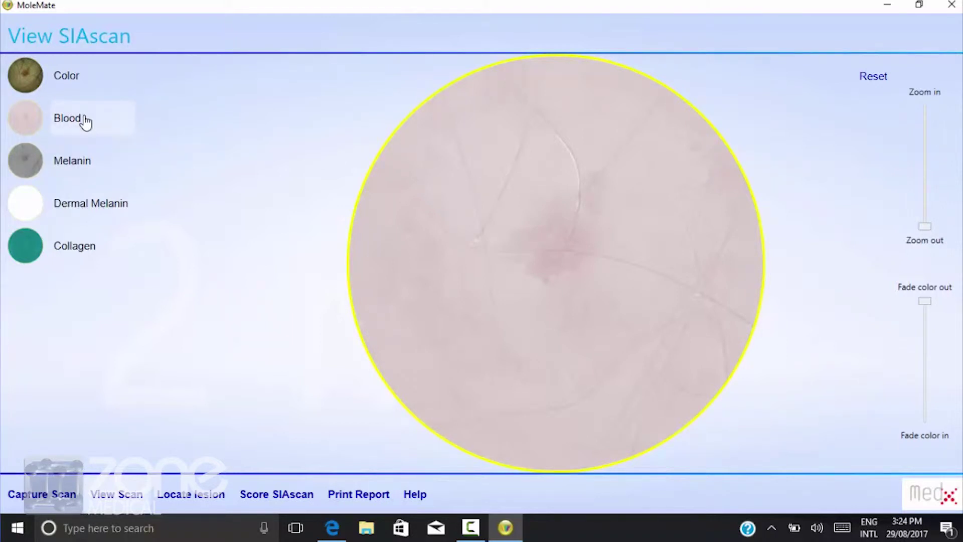
{"action": "left_click", "coordinate": [79, 164]}
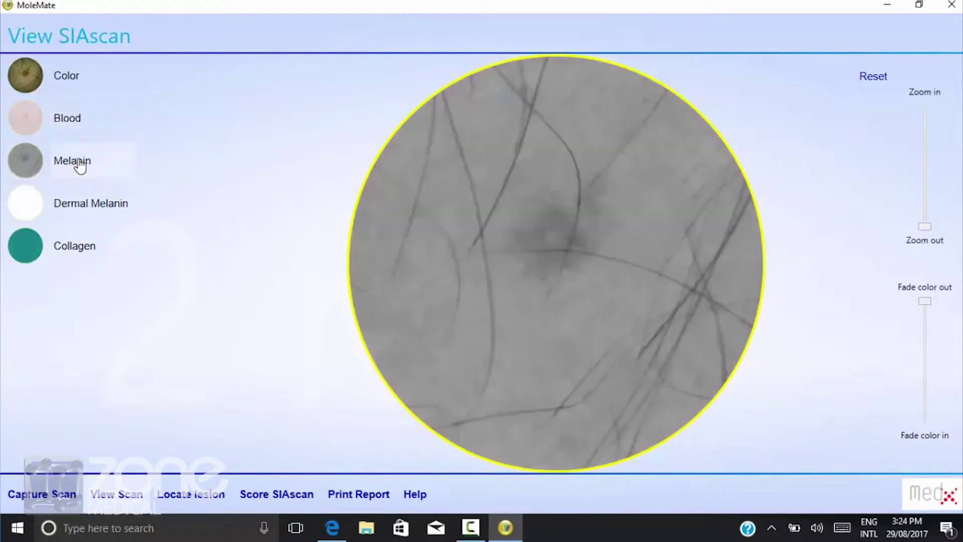
{"action": "left_click", "coordinate": [71, 206]}
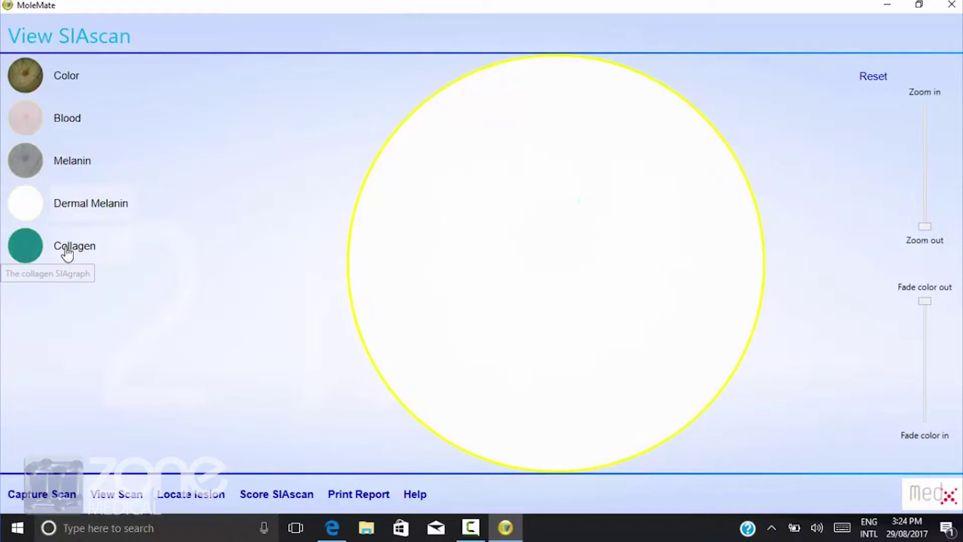
{"action": "left_click", "coordinate": [68, 254]}
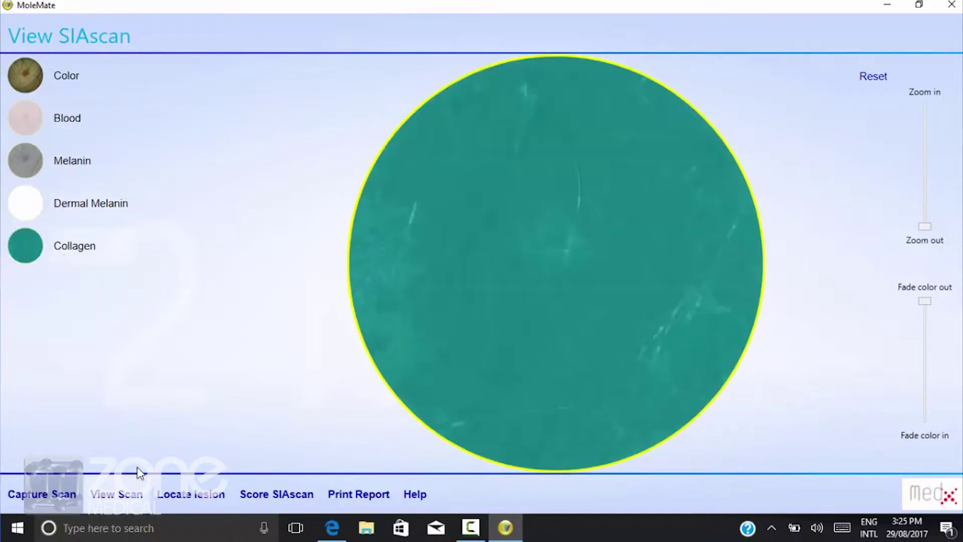
- Mark the lesion on the arm of the front body map and begin scoring
{"action": "left_click", "coordinate": [208, 501]}
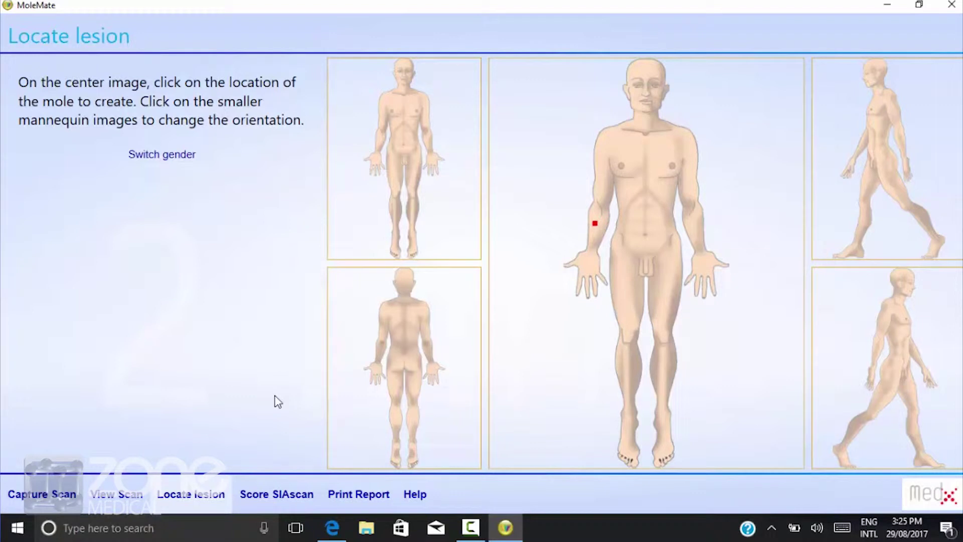
{"action": "left_click", "coordinate": [279, 496]}
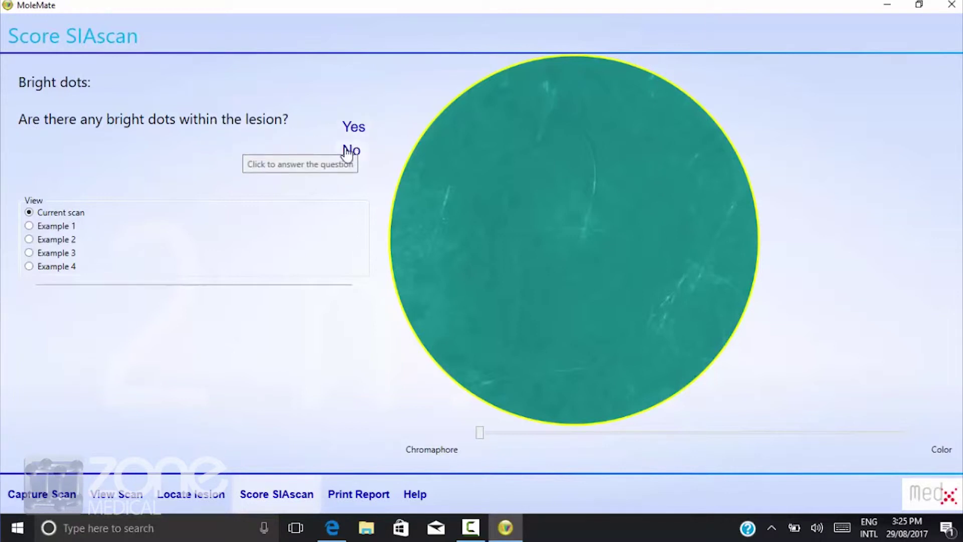
- Compare bright-dots Examples 1–4 with the current scan and answer No to bright dots
{"action": "left_click", "coordinate": [30, 227]}
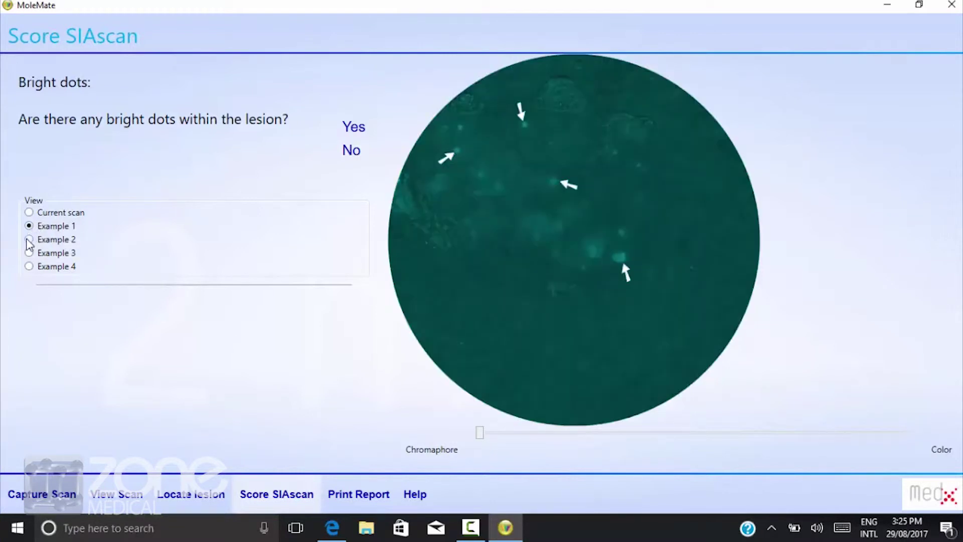
{"action": "left_click", "coordinate": [29, 241]}
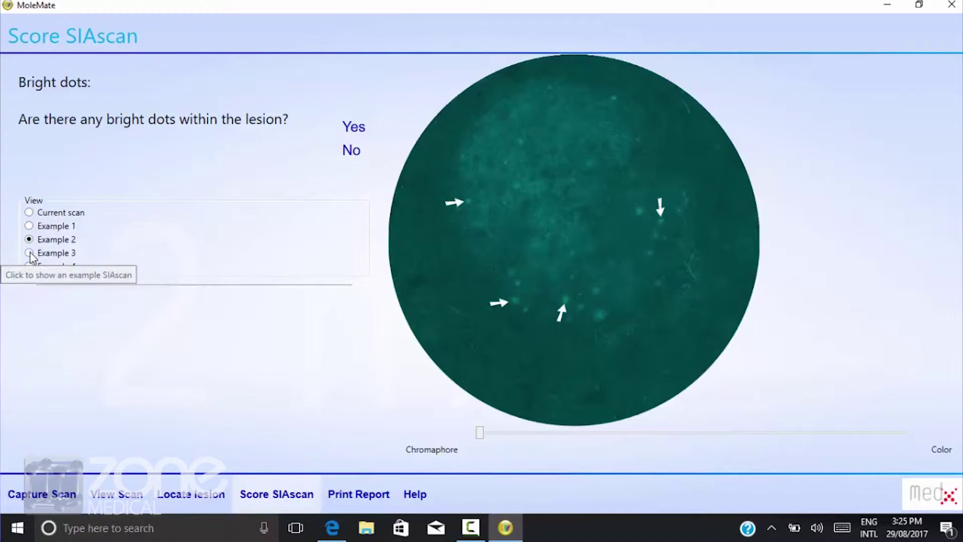
{"action": "left_click", "coordinate": [30, 253]}
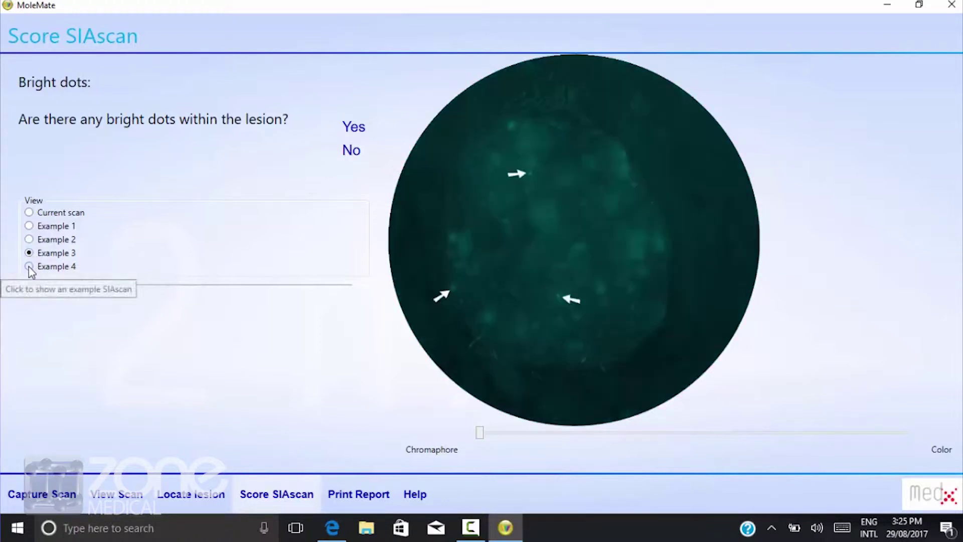
{"action": "left_click", "coordinate": [28, 266]}
{"action": "left_click", "coordinate": [30, 212]}
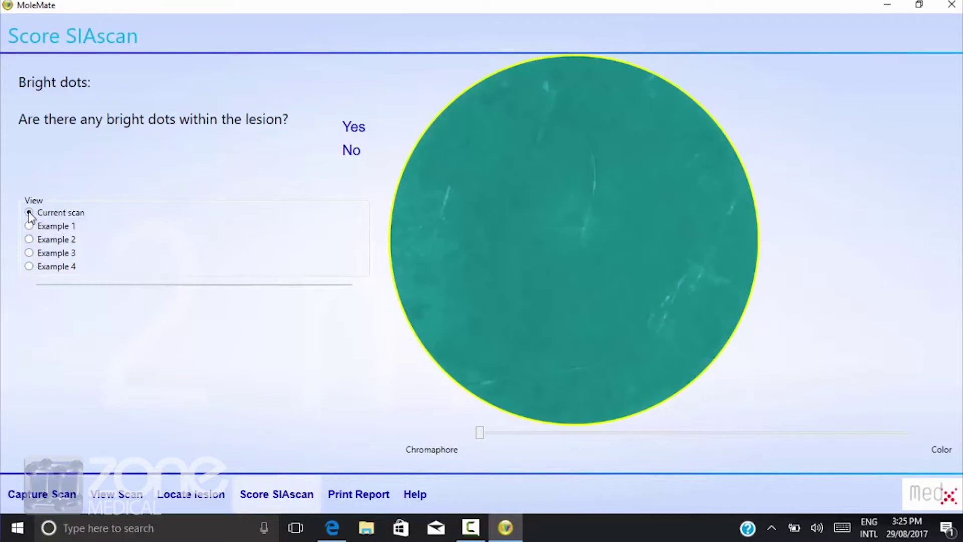
{"action": "left_click", "coordinate": [351, 152]}
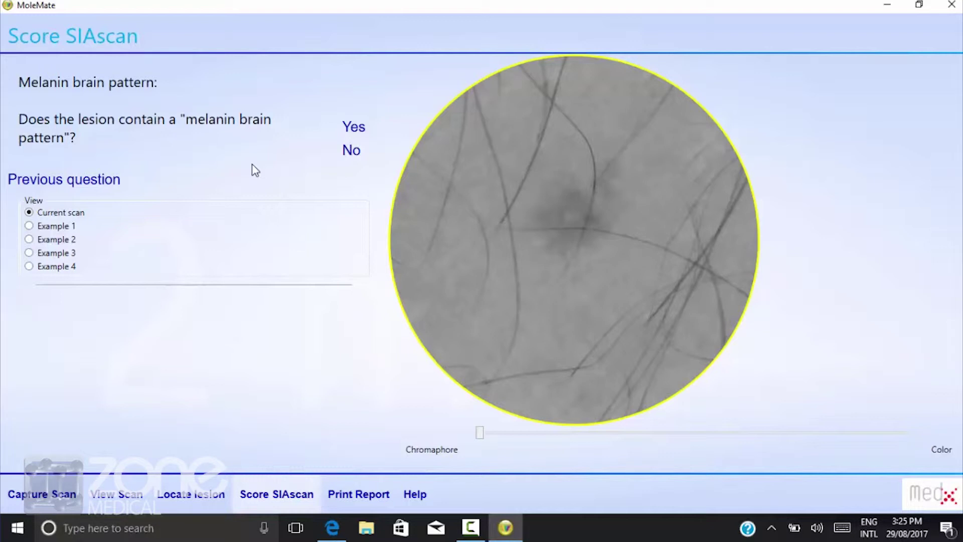
- Review melanin brain pattern Examples 1, 2 and 4, then answer No
{"action": "left_click", "coordinate": [30, 226]}
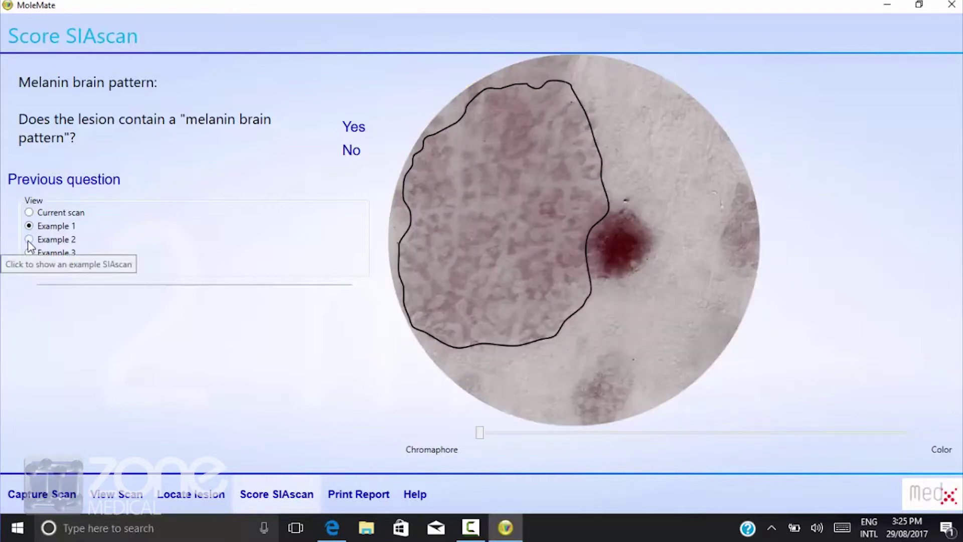
{"action": "left_click", "coordinate": [28, 239]}
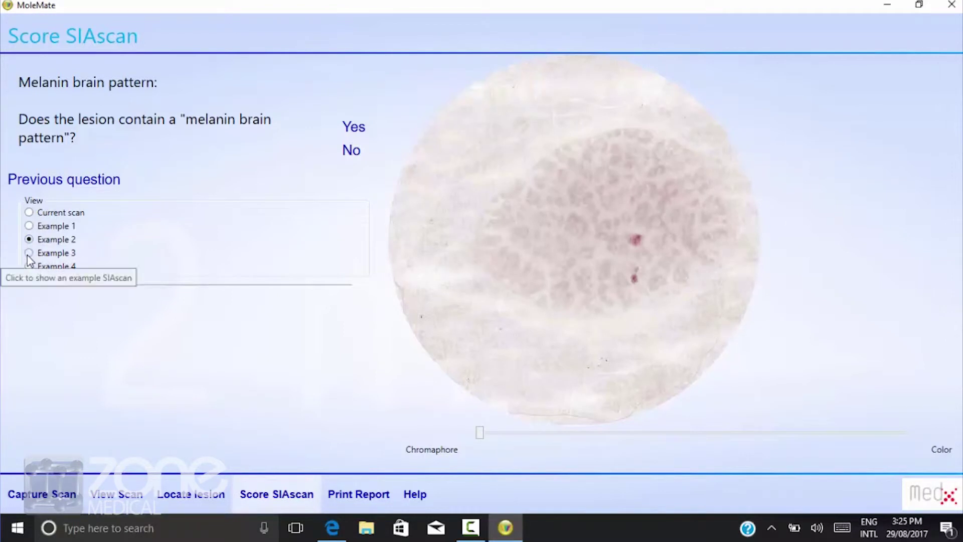
{"action": "left_click", "coordinate": [28, 266]}
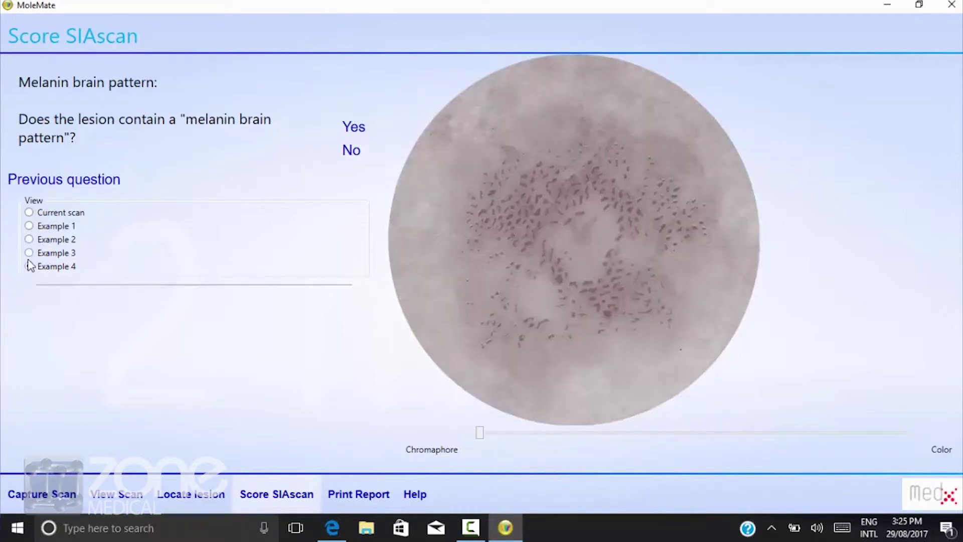
{"action": "left_click", "coordinate": [29, 213]}
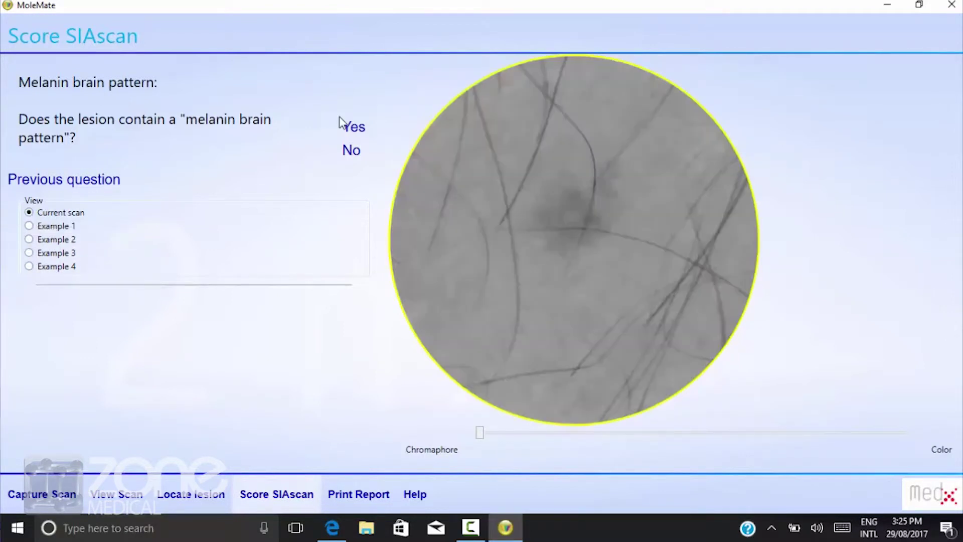
{"action": "left_click", "coordinate": [353, 152]}
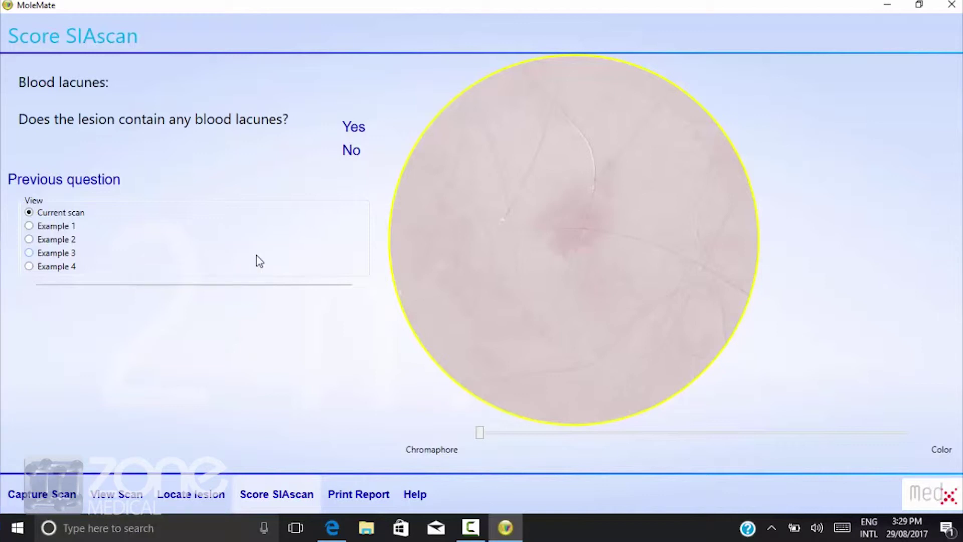
- Compare blood lacunes Examples 1–4 with the current scan and answer No
{"action": "left_click", "coordinate": [31, 226]}
{"action": "left_click", "coordinate": [30, 240]}
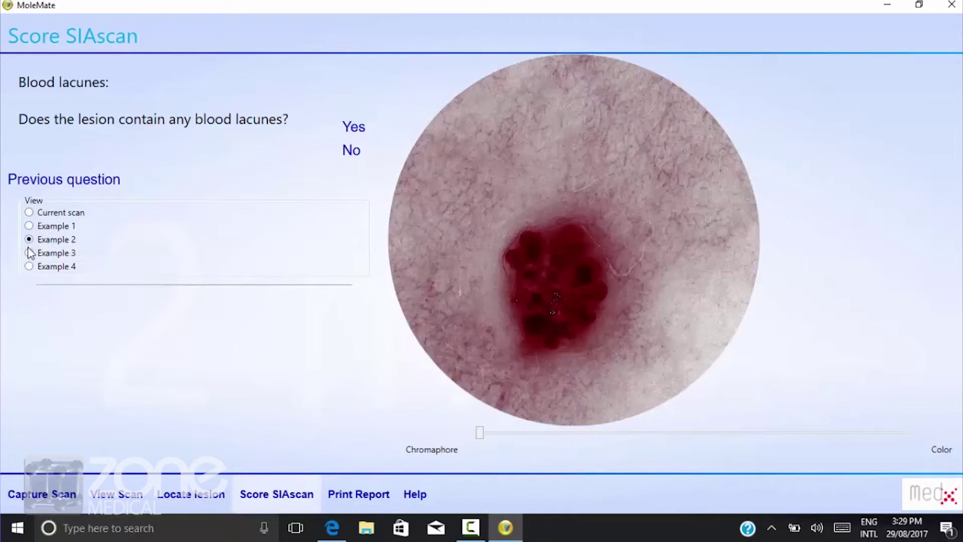
{"action": "left_click", "coordinate": [30, 253]}
{"action": "left_click", "coordinate": [29, 269]}
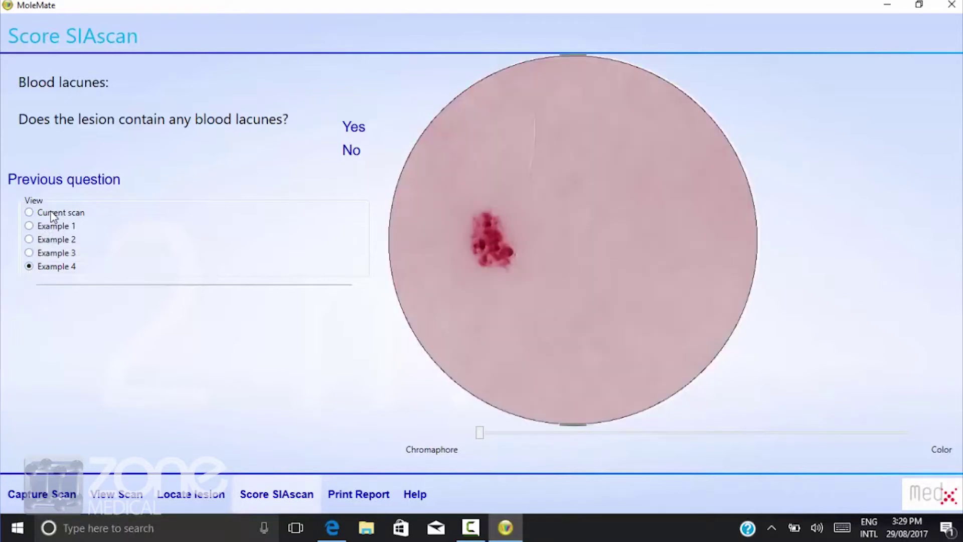
{"action": "left_click", "coordinate": [53, 214]}
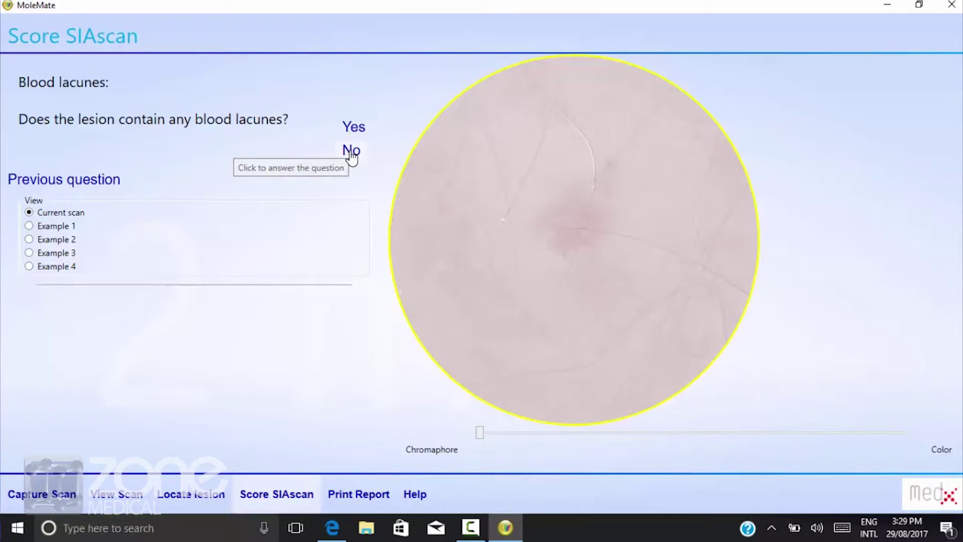
{"action": "left_click", "coordinate": [352, 156]}
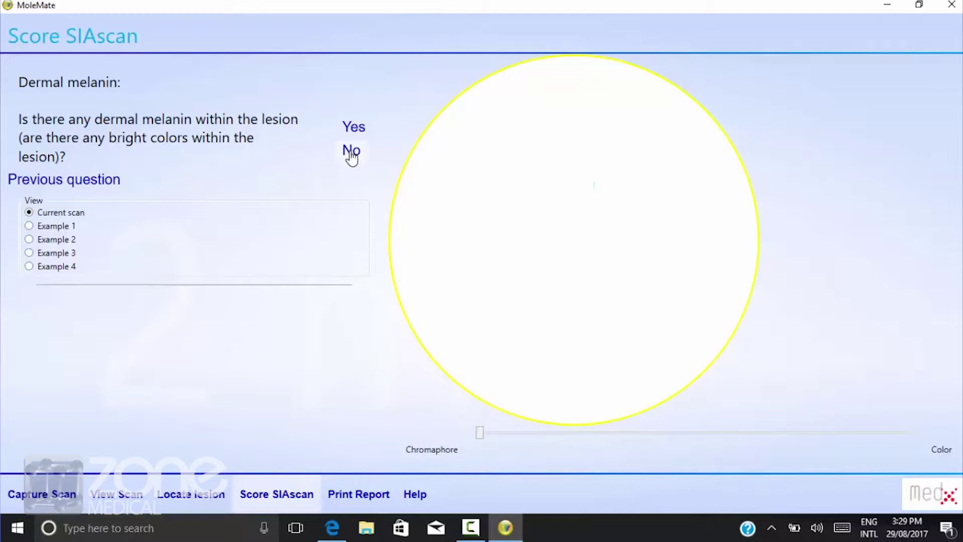
- Browse dermal melanin Examples 1–4, return to the current scan, and answer No
{"action": "left_click", "coordinate": [42, 230]}
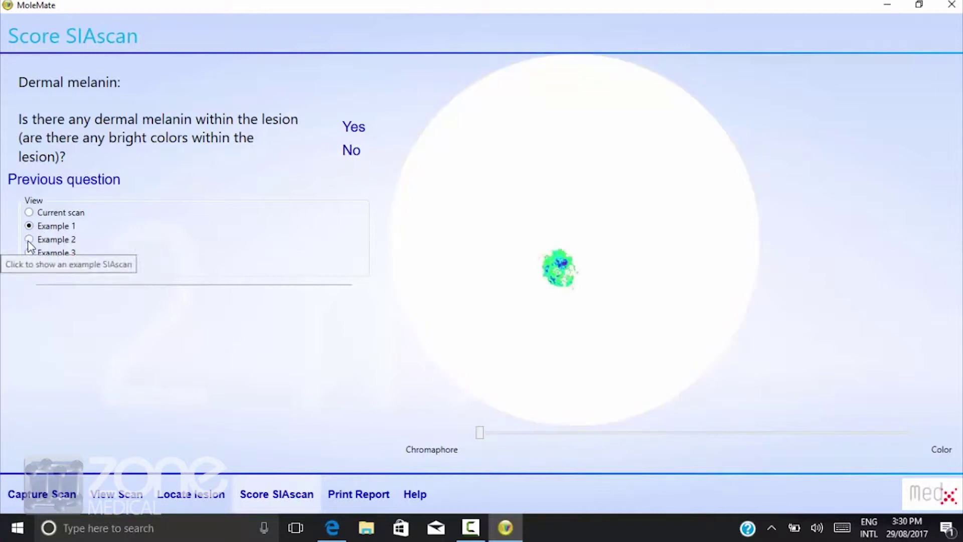
{"action": "left_click", "coordinate": [29, 240]}
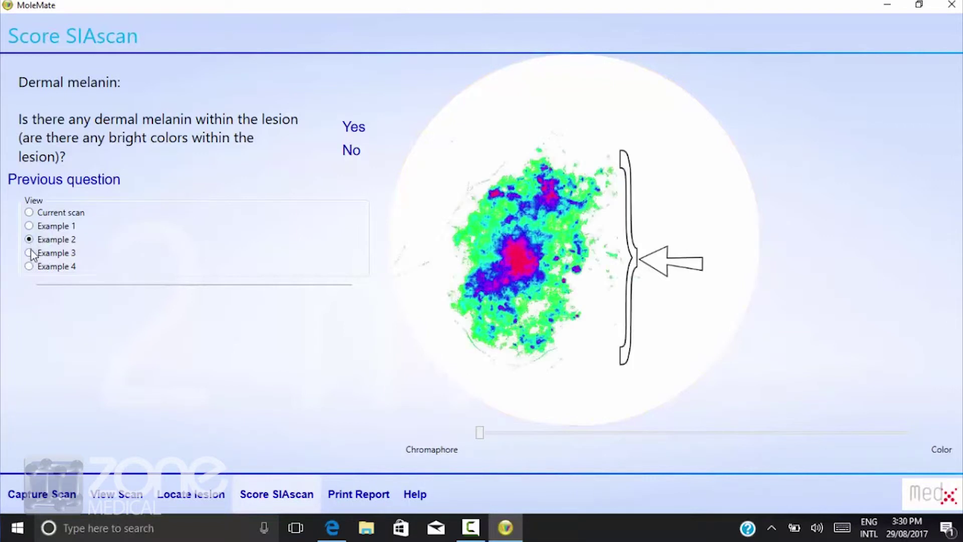
{"action": "left_click", "coordinate": [30, 254]}
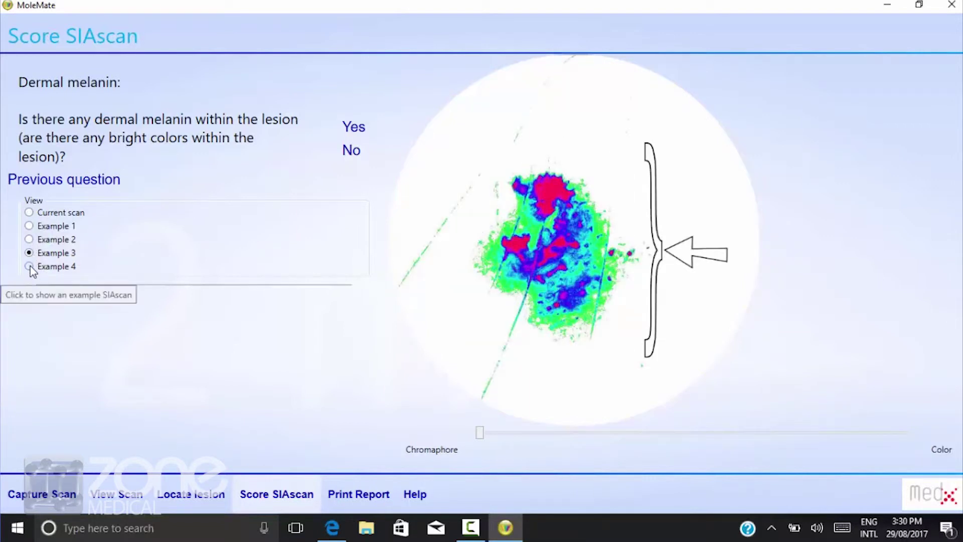
{"action": "left_click", "coordinate": [30, 266]}
{"action": "left_click", "coordinate": [30, 253]}
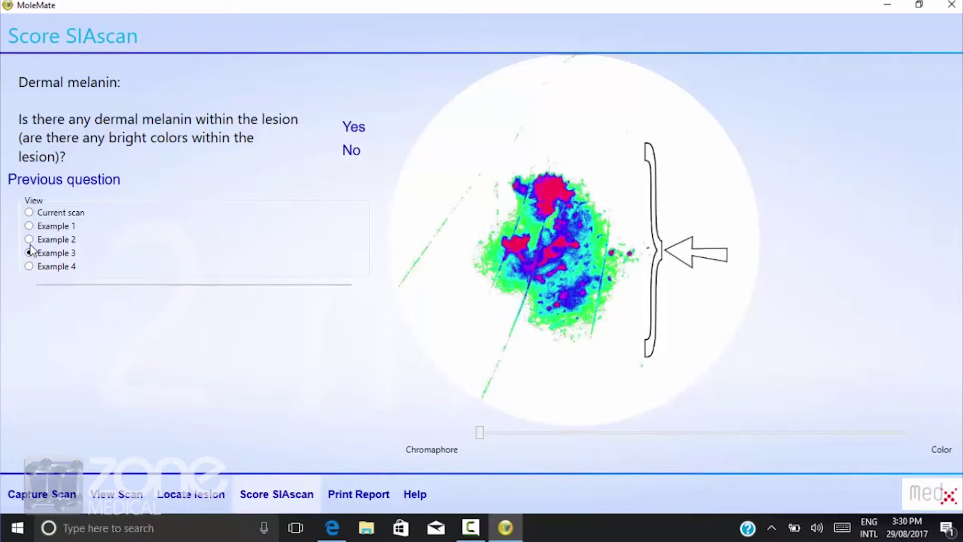
{"action": "left_click", "coordinate": [29, 239]}
{"action": "left_click", "coordinate": [29, 226]}
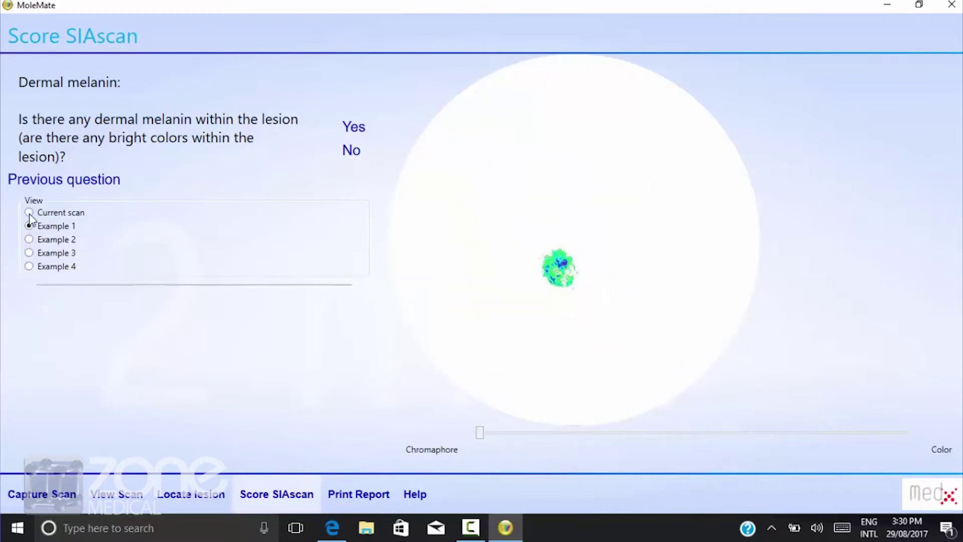
{"action": "left_click", "coordinate": [29, 212]}
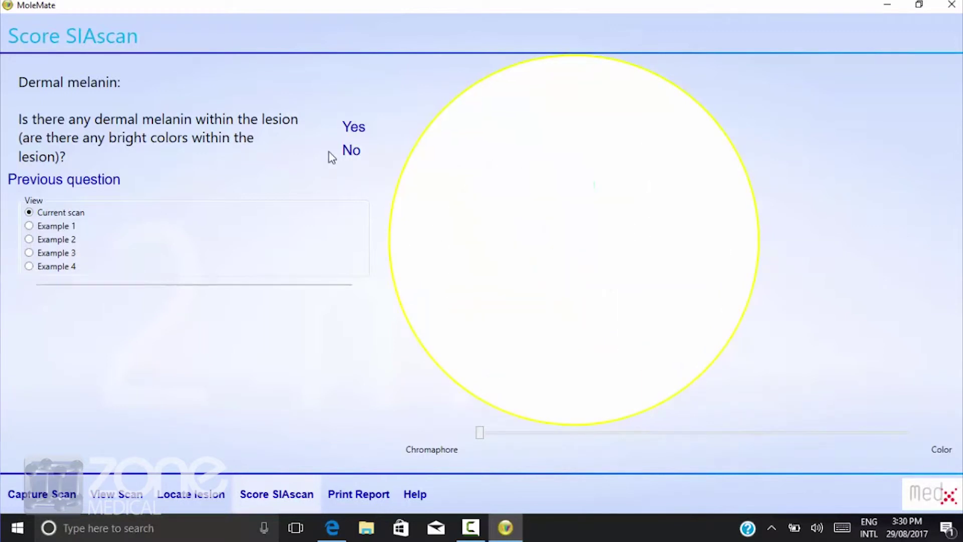
{"action": "left_click", "coordinate": [359, 153]}
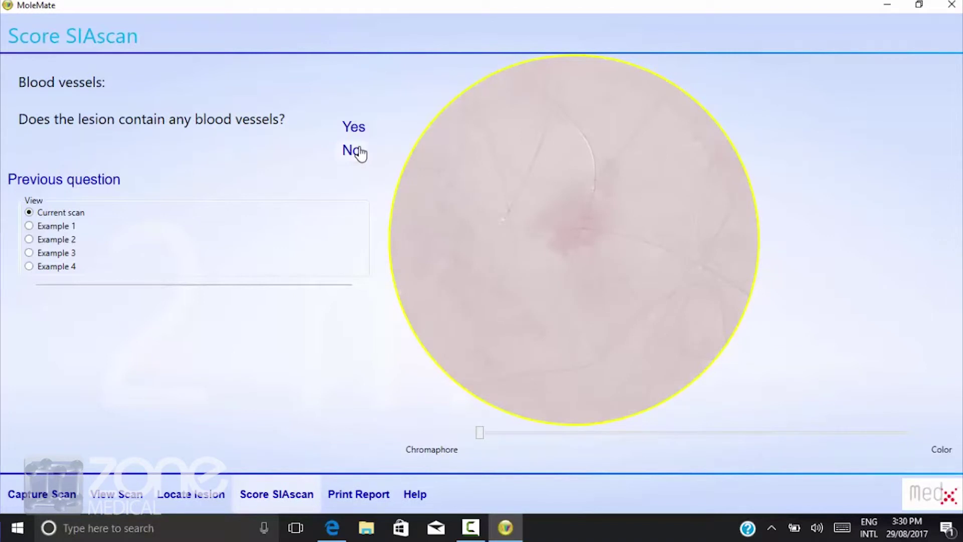
- Compare blood vessels Examples 1–4 with the current scan and answer No
{"action": "left_click", "coordinate": [29, 226]}
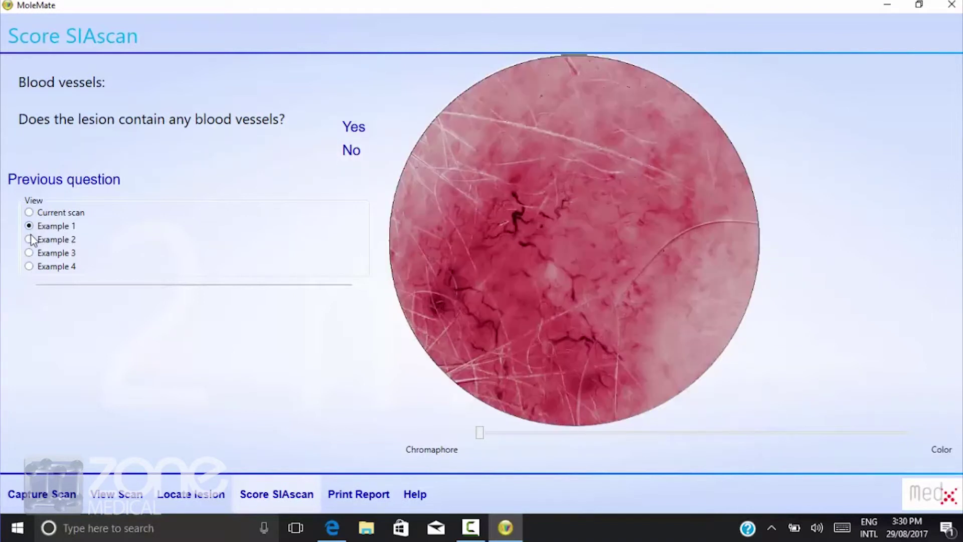
{"action": "left_click", "coordinate": [29, 239]}
{"action": "left_click", "coordinate": [29, 253]}
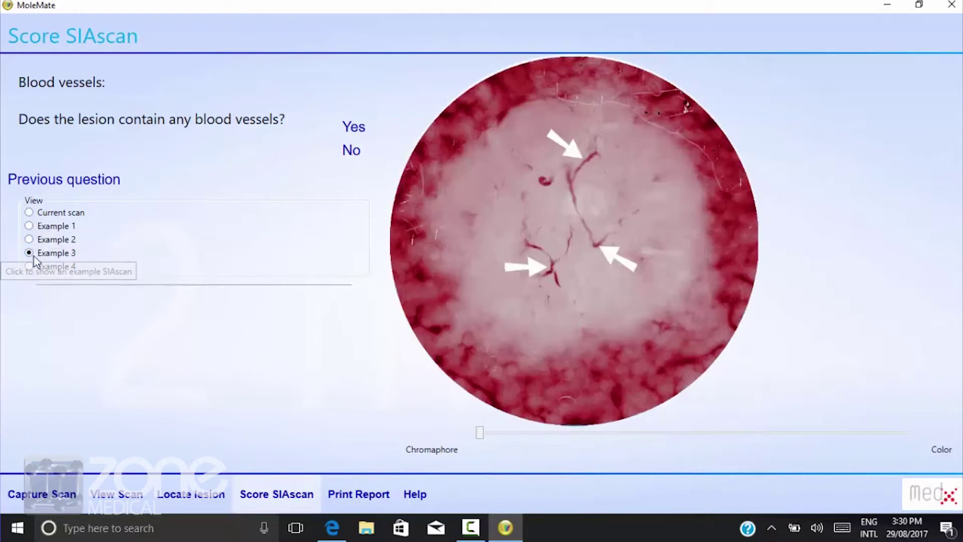
{"action": "left_click", "coordinate": [29, 266]}
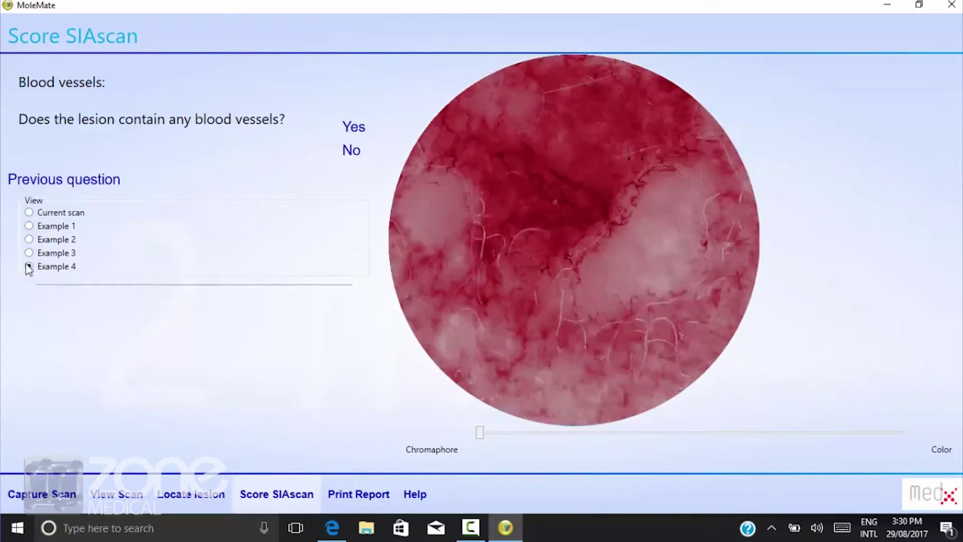
{"action": "left_click", "coordinate": [29, 213]}
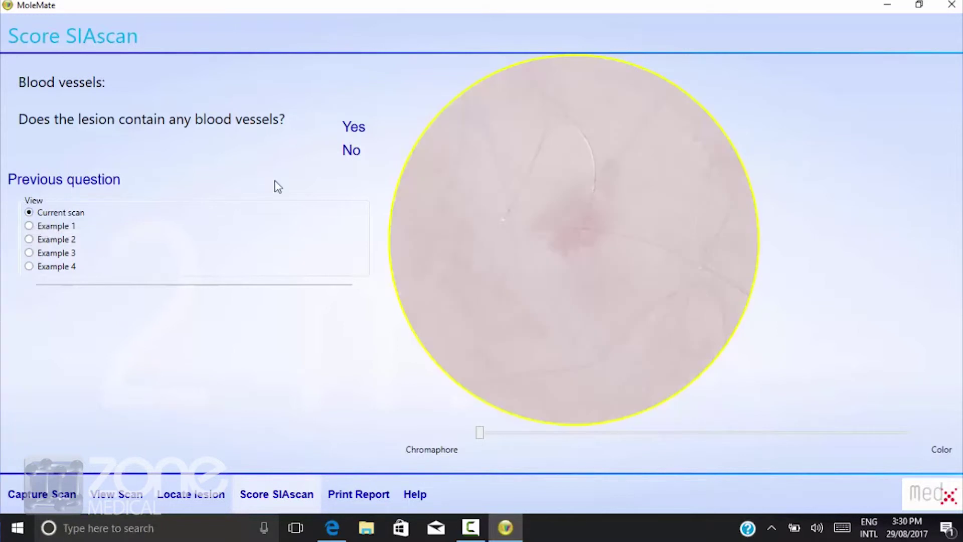
{"action": "left_click", "coordinate": [356, 159]}
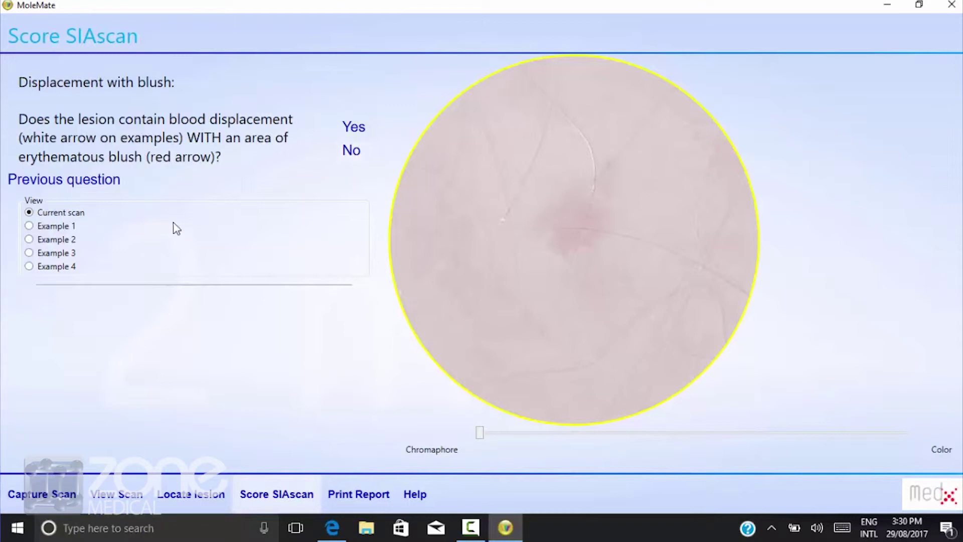
- Review displacement with blush Examples 1–3, then answer No
{"action": "left_click", "coordinate": [37, 226]}
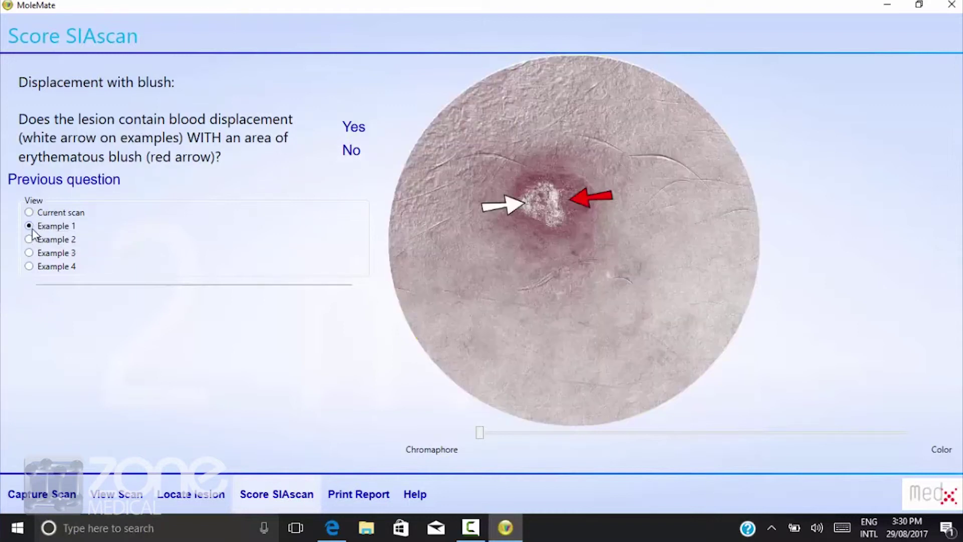
{"action": "left_click", "coordinate": [30, 240]}
{"action": "left_click", "coordinate": [29, 253]}
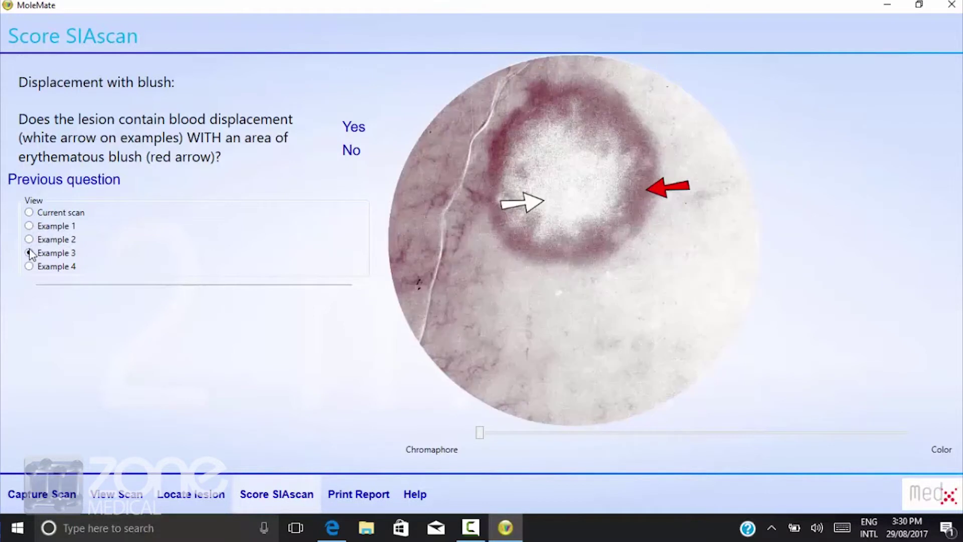
{"action": "left_click", "coordinate": [29, 213]}
{"action": "left_click", "coordinate": [351, 153]}
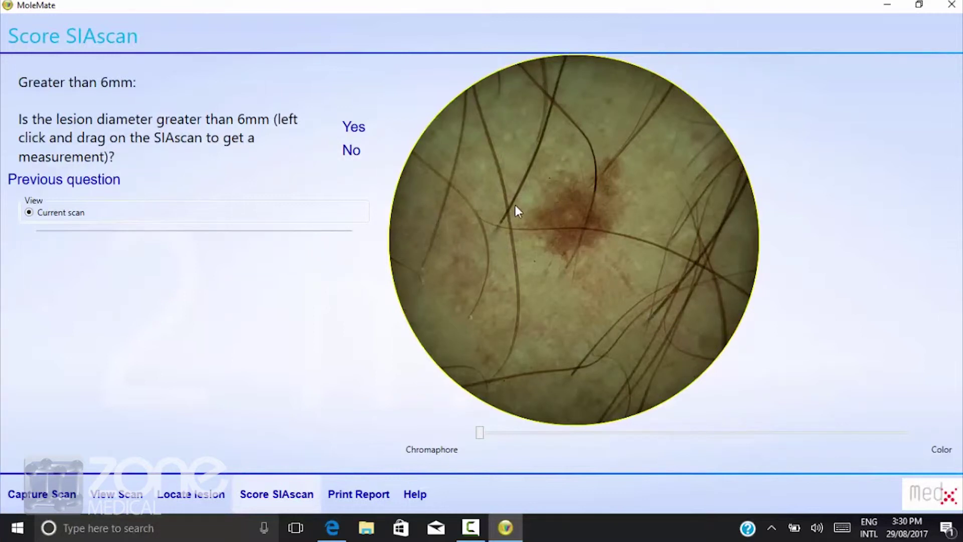
- Draw a measurement line across the lesion, reading 3.38 mm diameter
{"action": "left_click_drag", "start_coordinate": [624, 202], "coordinate": [621, 207]}
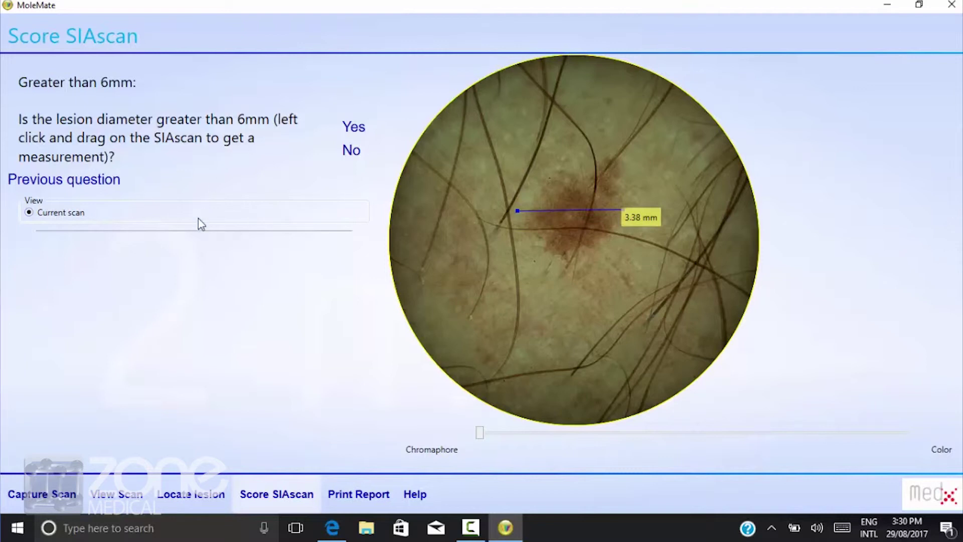
- Answer No to greater than 6mm diameter and select the 31 to 45 age range
{"action": "left_click", "coordinate": [352, 153]}
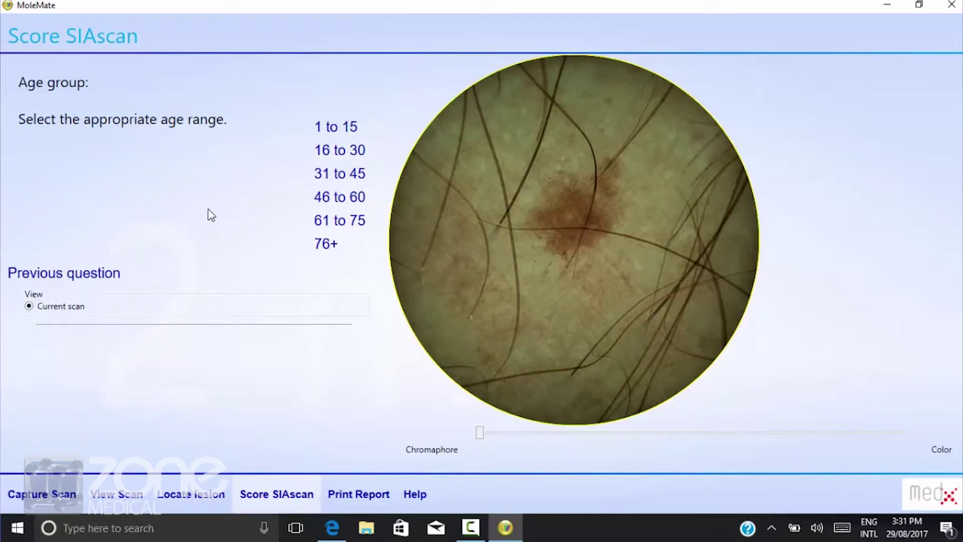
{"action": "left_click", "coordinate": [345, 181]}
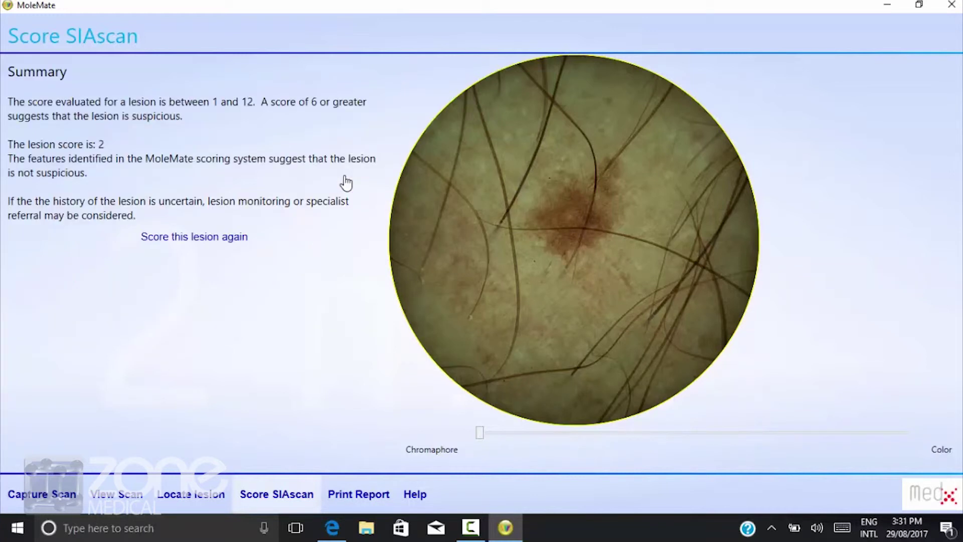